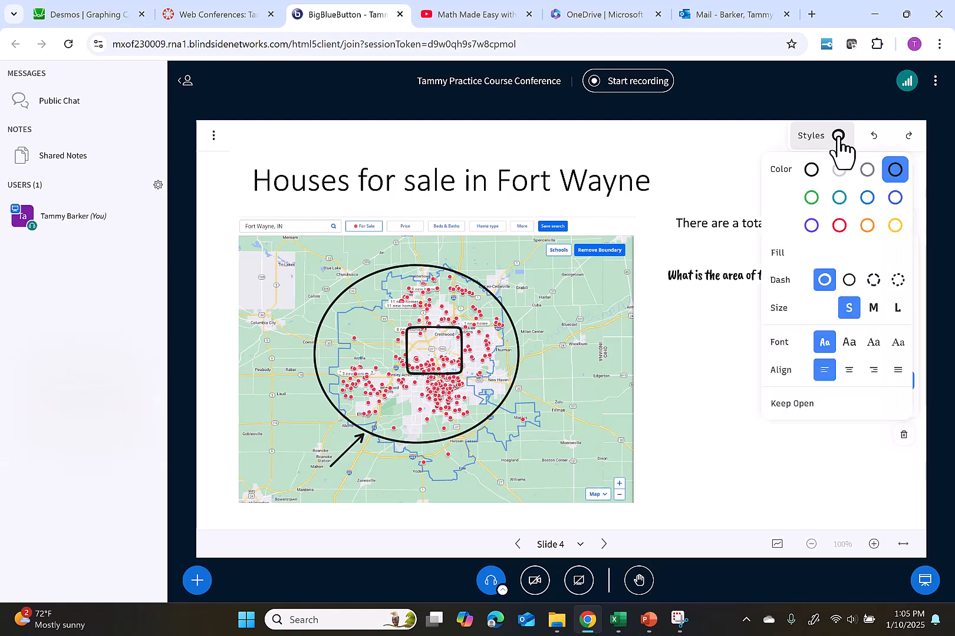
Recolour the circle-area question violet on slide 4 and add the large (L) violet text "Hi" below it
{"action": "left_click", "coordinate": [809, 231]}
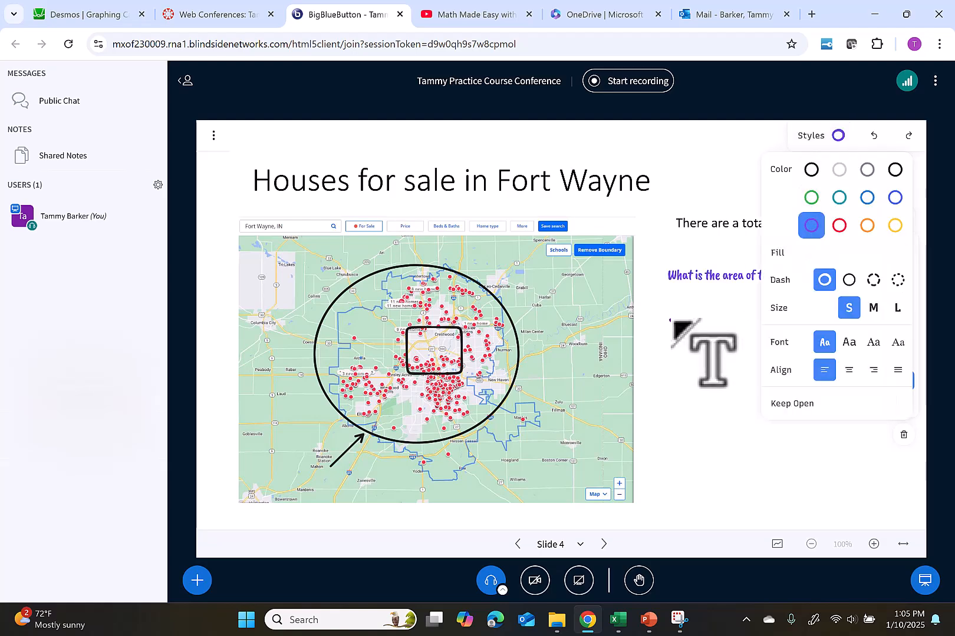
{"action": "left_click", "coordinate": [704, 352]}
{"action": "left_click", "coordinate": [838, 136]}
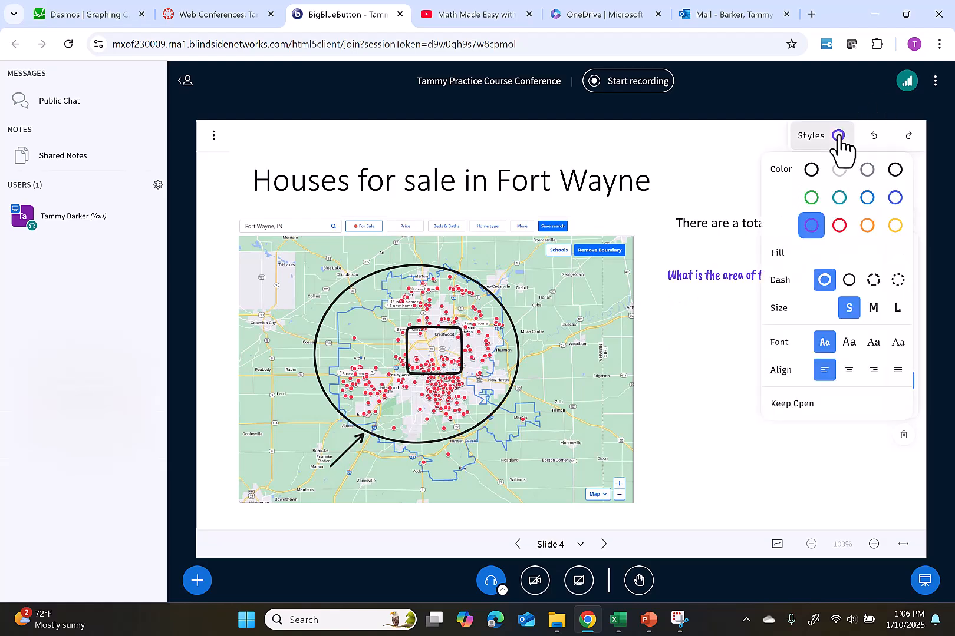
{"action": "left_click", "coordinate": [897, 305]}
{"action": "left_click", "coordinate": [710, 332]}
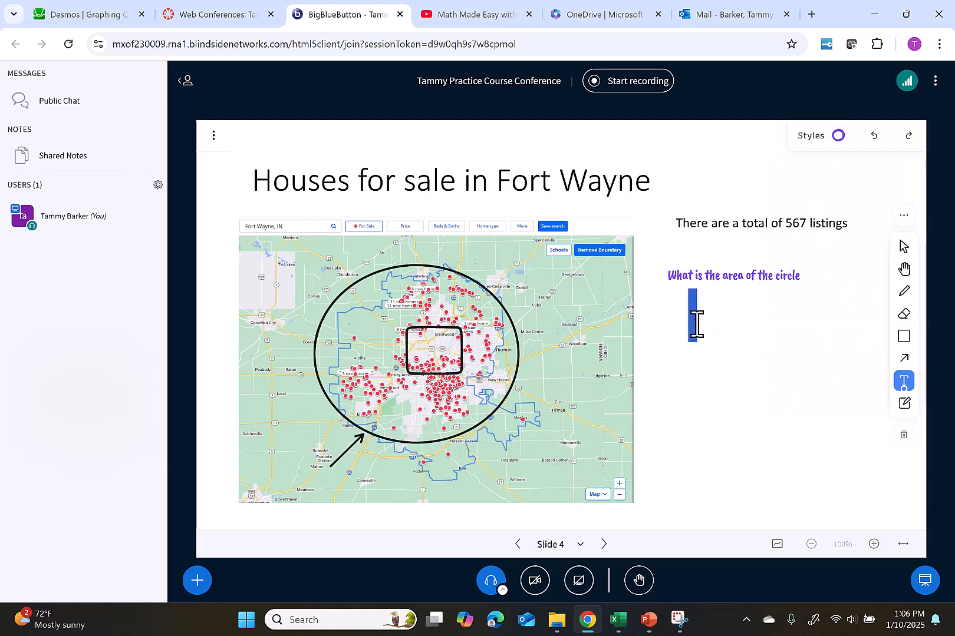
{"action": "type", "text": "Hi"}
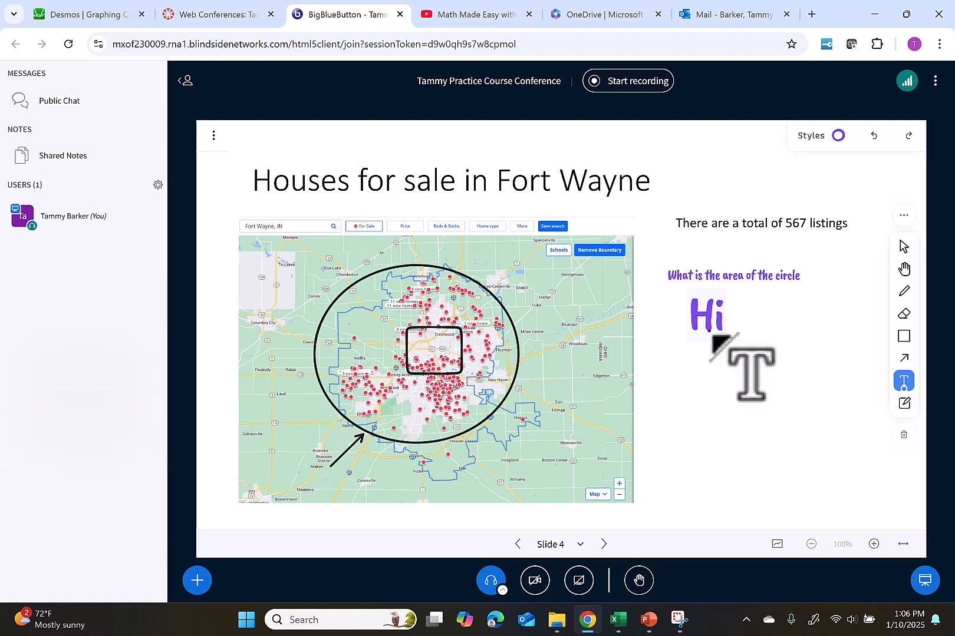
Run the "Hi" text through the other three font styles, ending on the monospaced one
{"action": "left_click", "coordinate": [840, 137]}
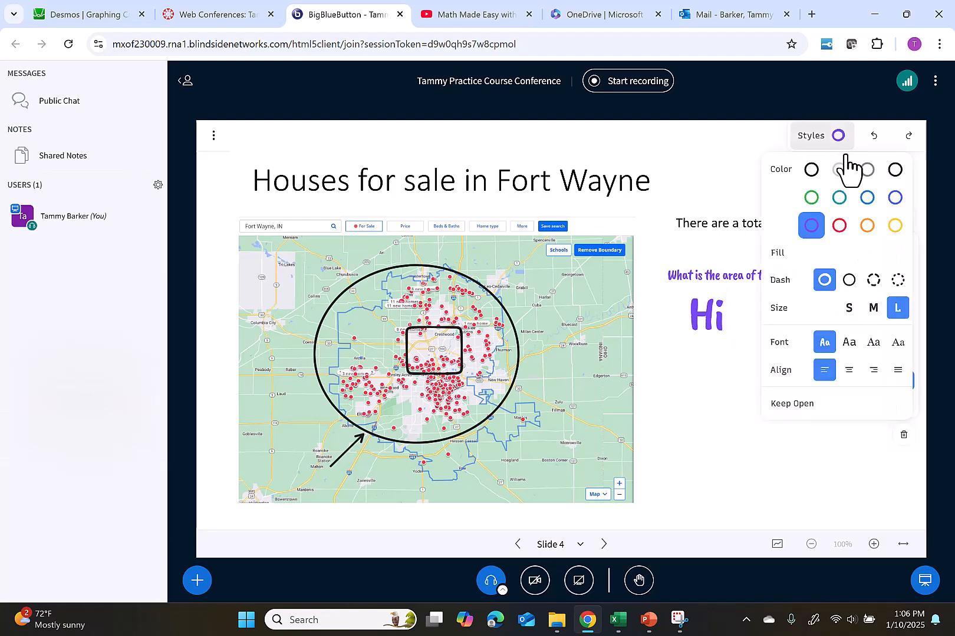
{"action": "left_click", "coordinate": [849, 344]}
{"action": "left_click", "coordinate": [873, 345]}
{"action": "left_click", "coordinate": [897, 343]}
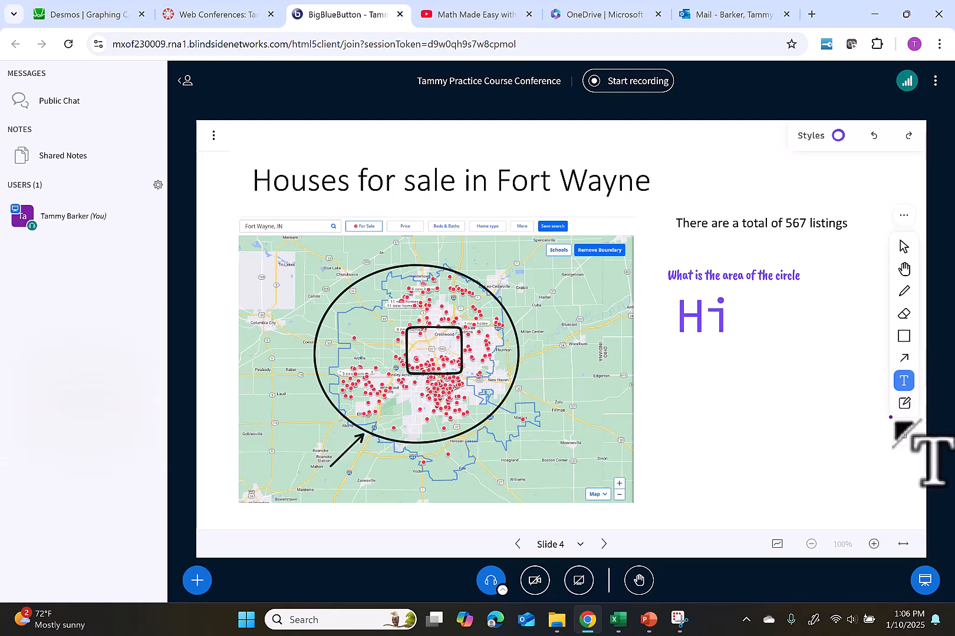
Place a violet sticky note in the lower-right area of the slide and write "Remember" on it
{"action": "left_click", "coordinate": [672, 368]}
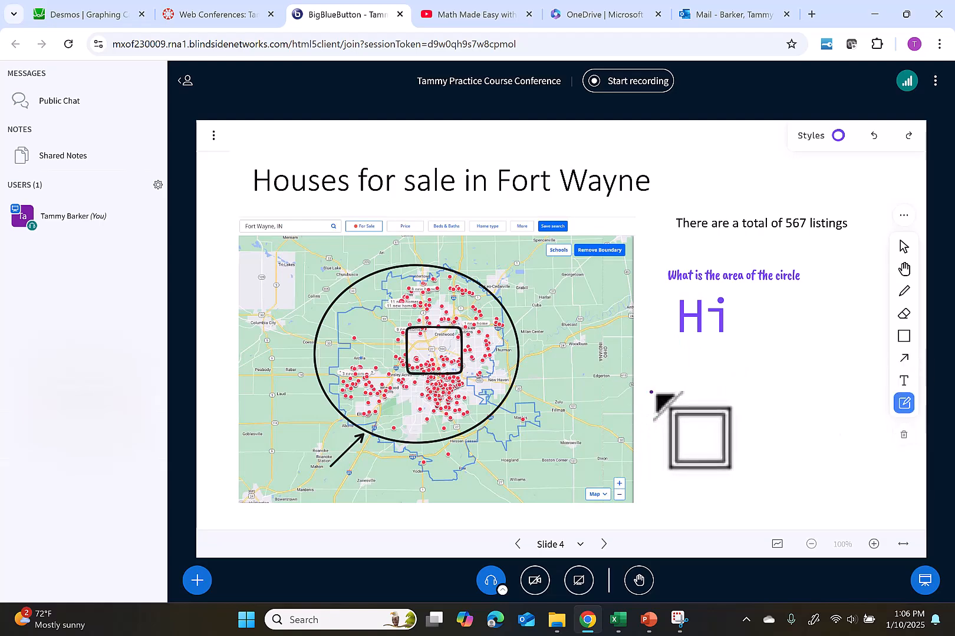
{"action": "left_click_drag", "start_coordinate": [727, 415], "coordinate": [753, 439]}
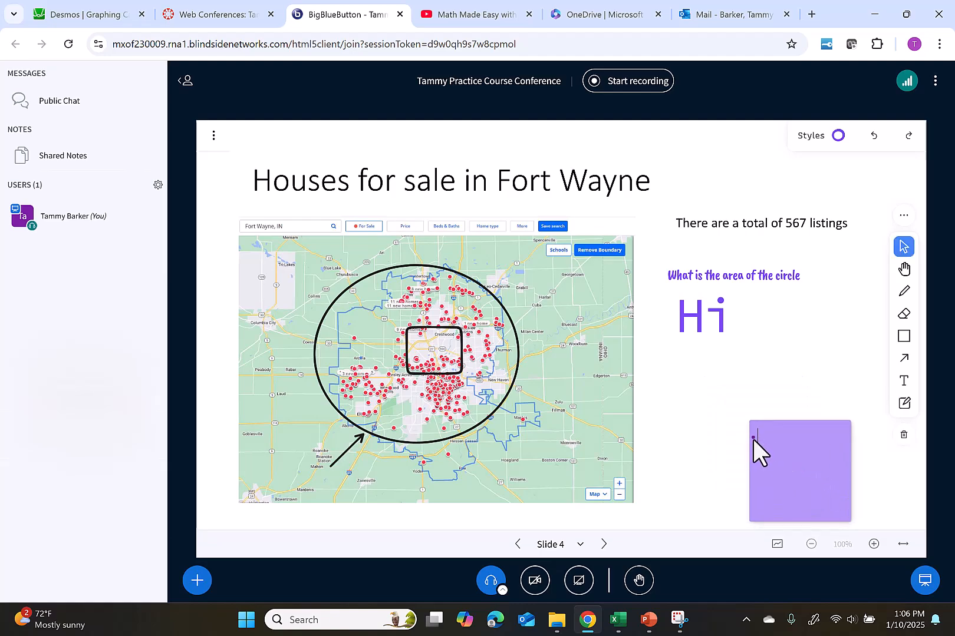
{"action": "type", "text": "Remember"}
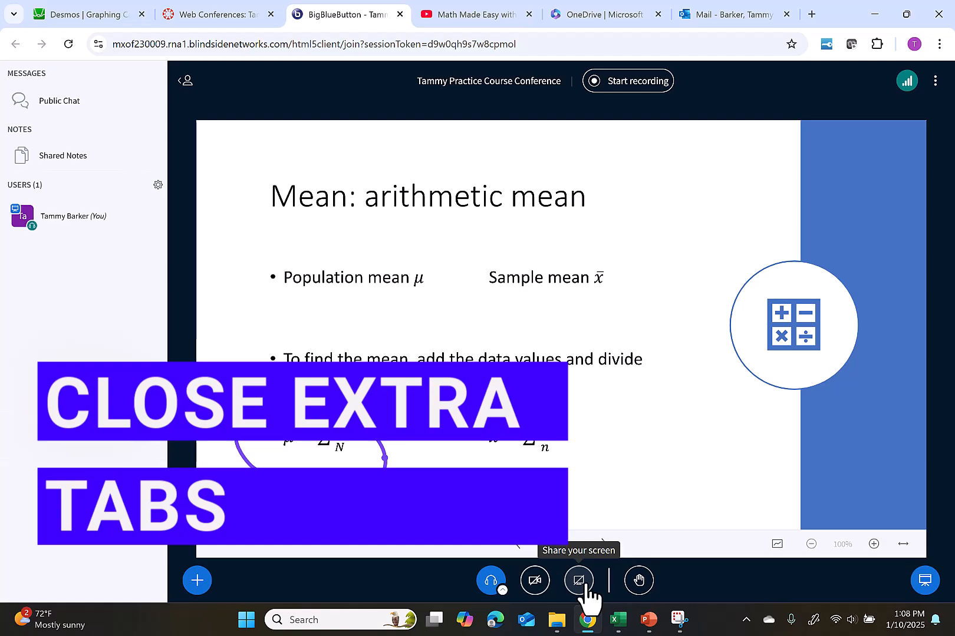
Close the Outlook mail, OneDrive and YouTube browser tabs, keeping the conference, Web Conferences and Desmos tabs open
{"action": "left_click", "coordinate": [785, 10]}
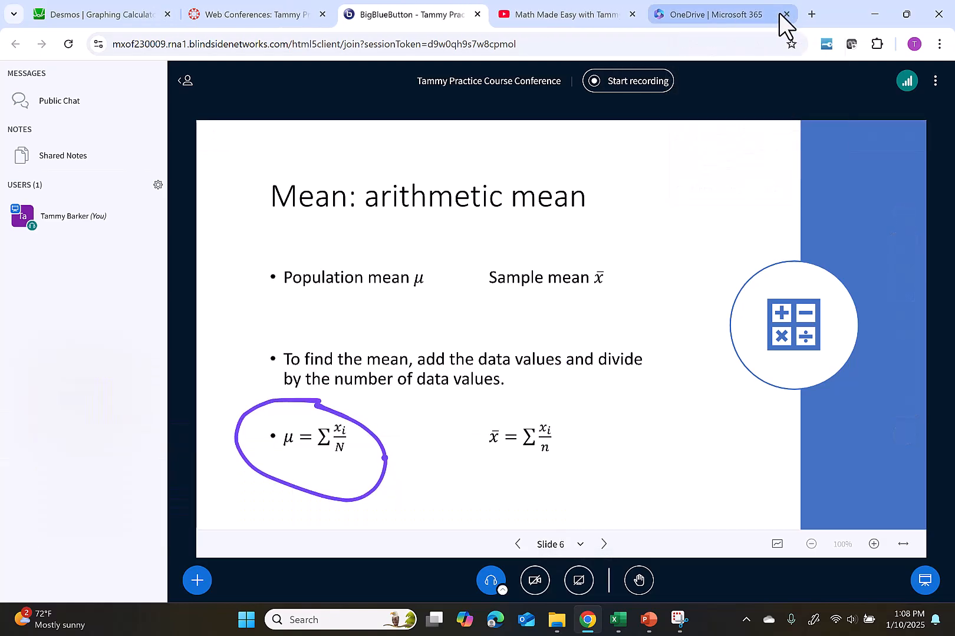
{"action": "left_click", "coordinate": [787, 13]}
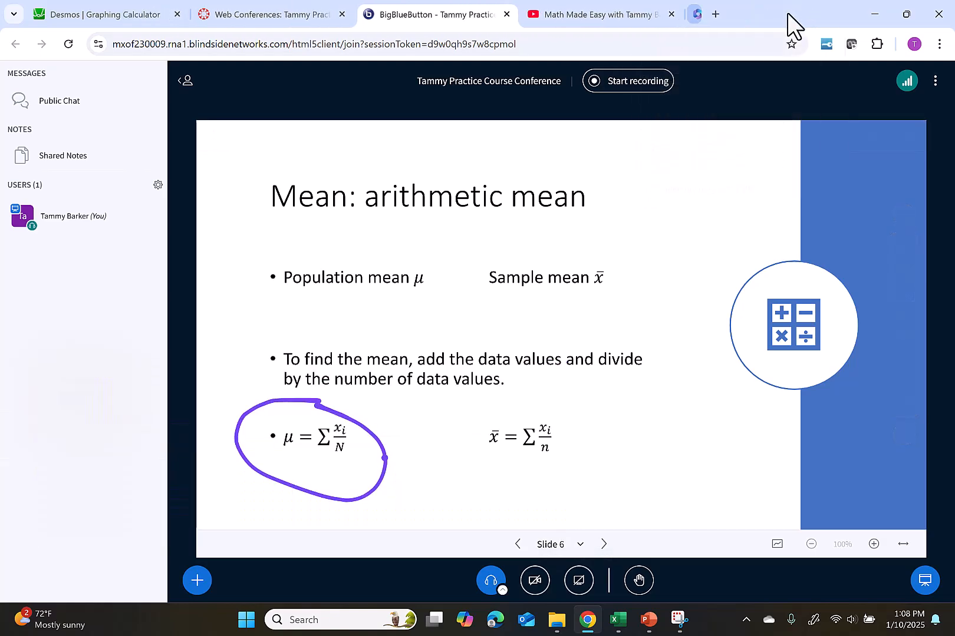
{"action": "left_click", "coordinate": [676, 15]}
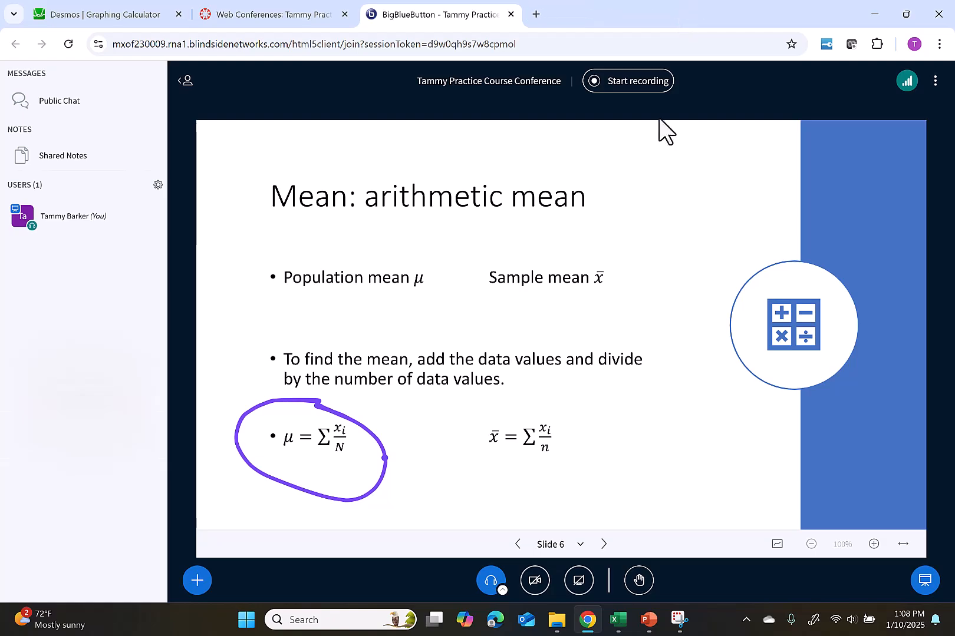
Share the Desmos Graphing Calculator browser tab with the conference, including tab audio, and end that share
{"action": "left_click", "coordinate": [579, 582]}
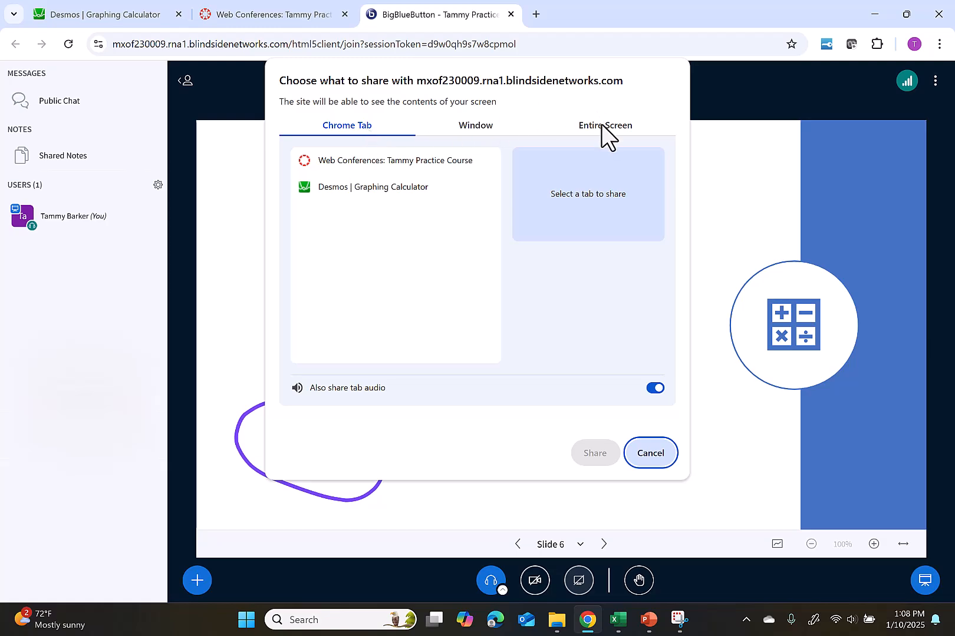
{"action": "left_click", "coordinate": [332, 189]}
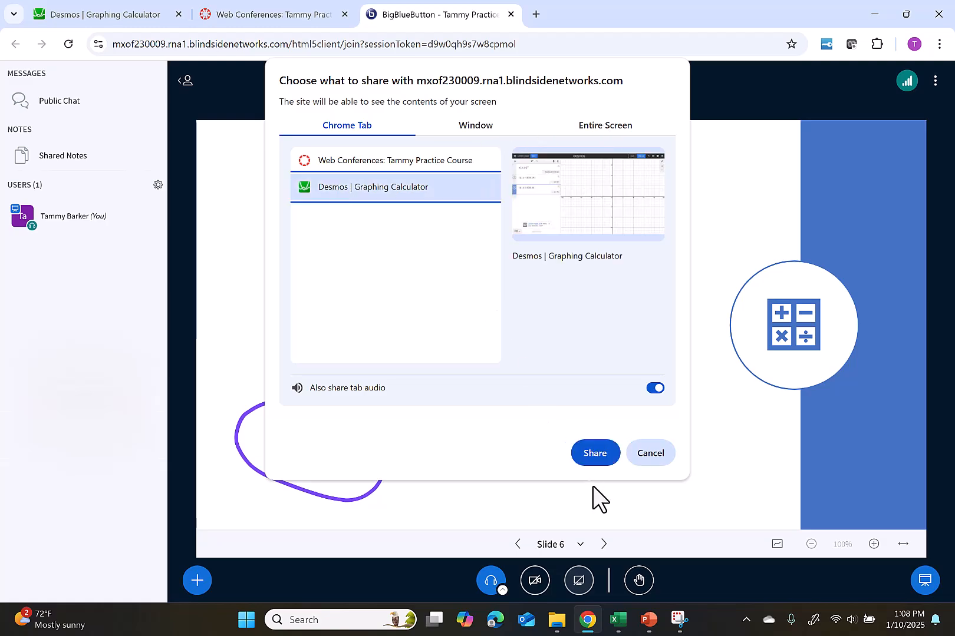
{"action": "left_click", "coordinate": [595, 453]}
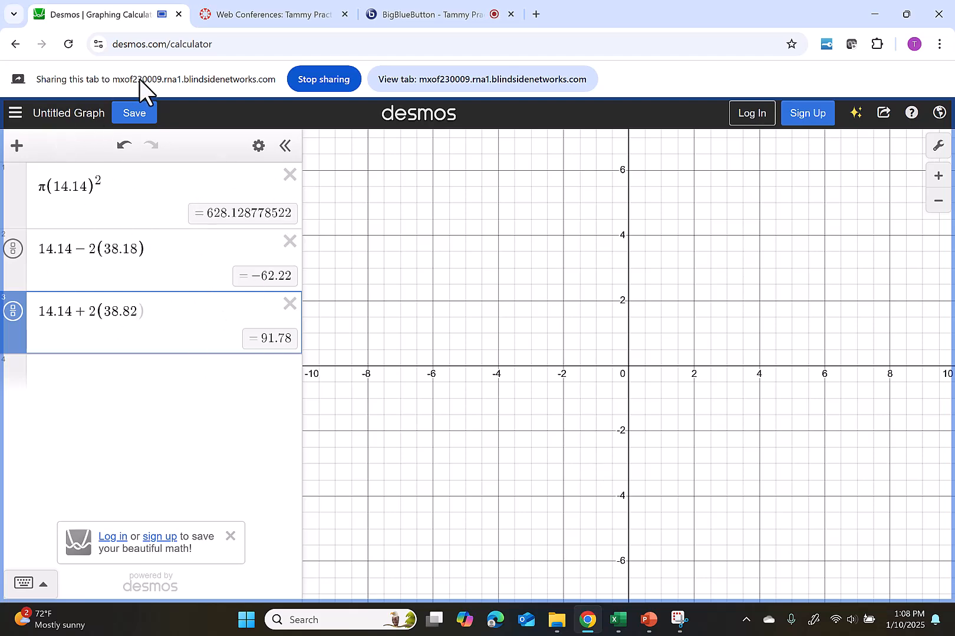
{"action": "left_click", "coordinate": [322, 79]}
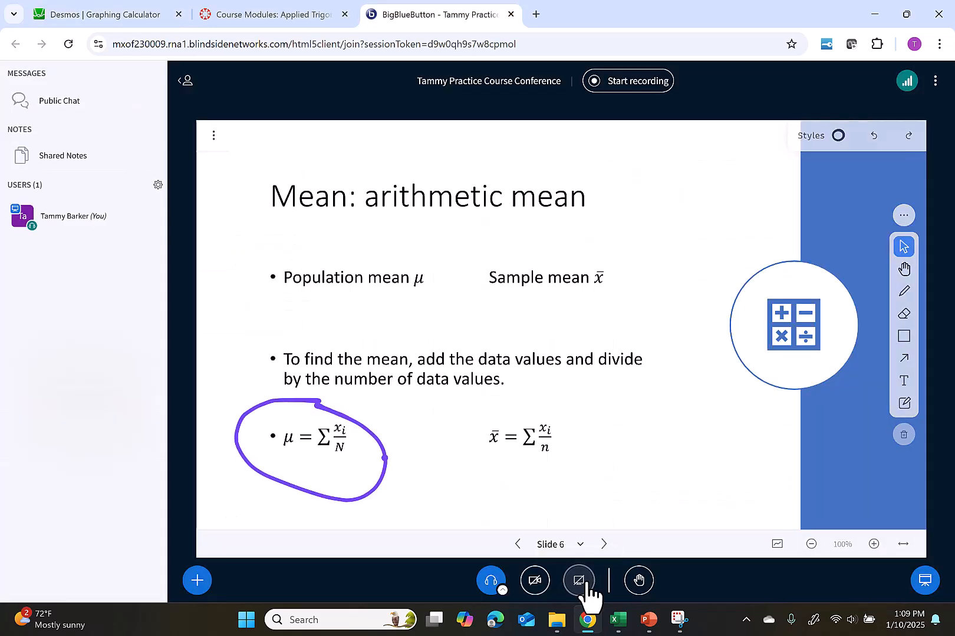
Start a screen share of the "Course Modules: Applied Trigonometry" browser tab with tab audio
{"action": "left_click", "coordinate": [581, 583]}
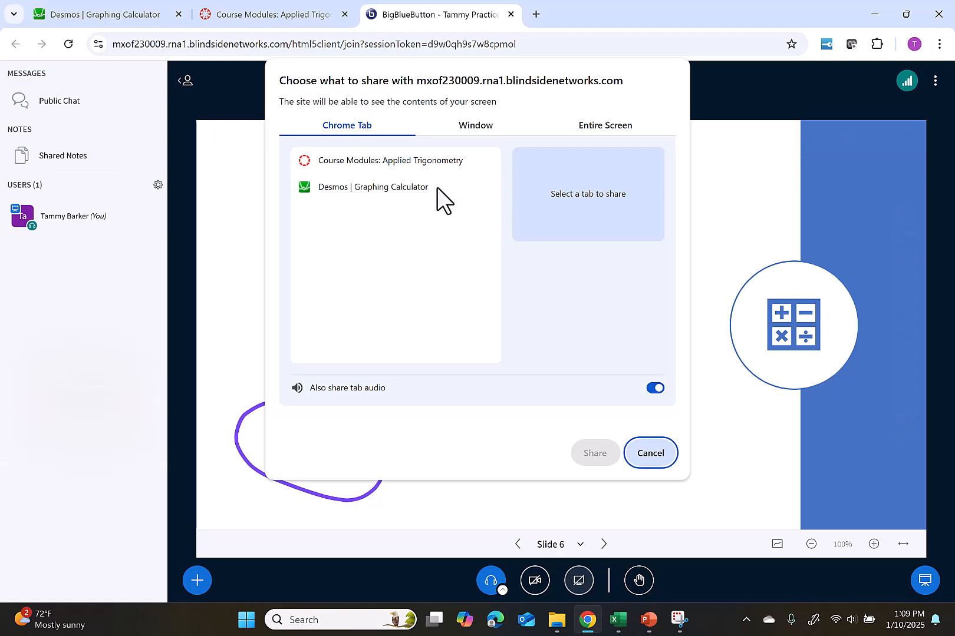
{"action": "left_click", "coordinate": [379, 161]}
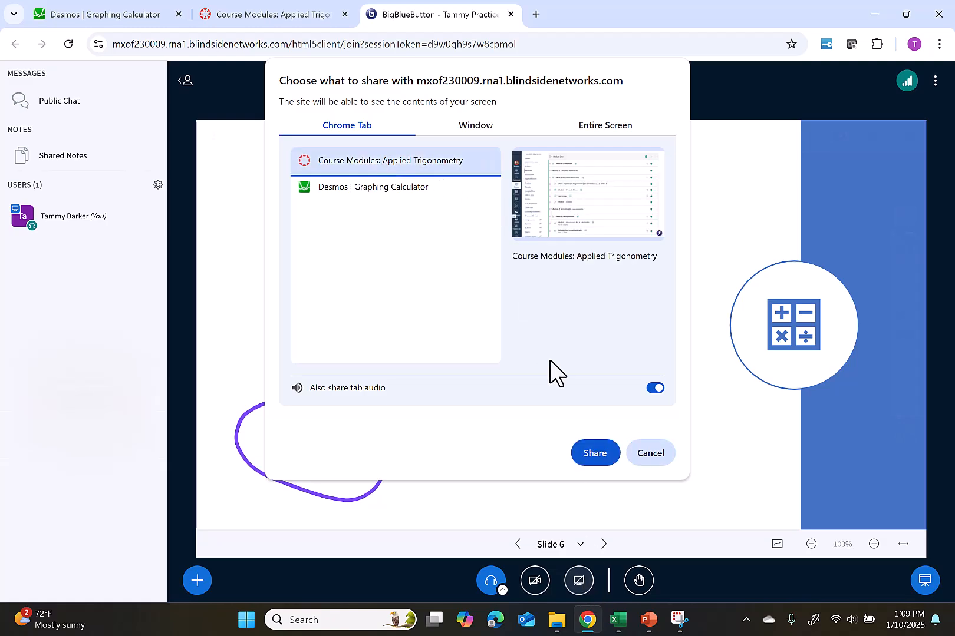
{"action": "left_click", "coordinate": [594, 459]}
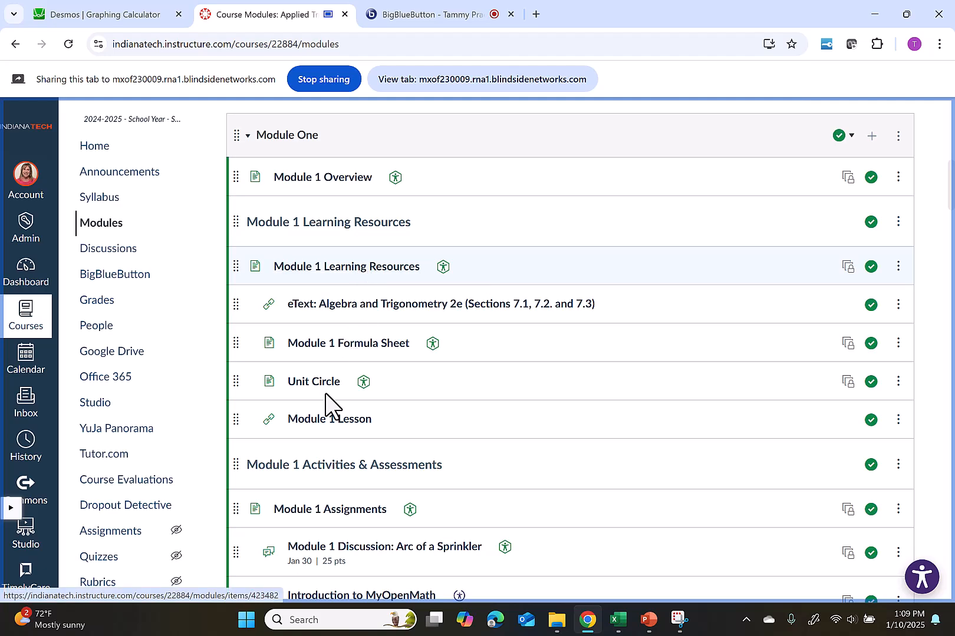
Open the Module 1 Lesson in its own browser tab and compare its sharing status with the course tab's
{"action": "left_click", "coordinate": [318, 419]}
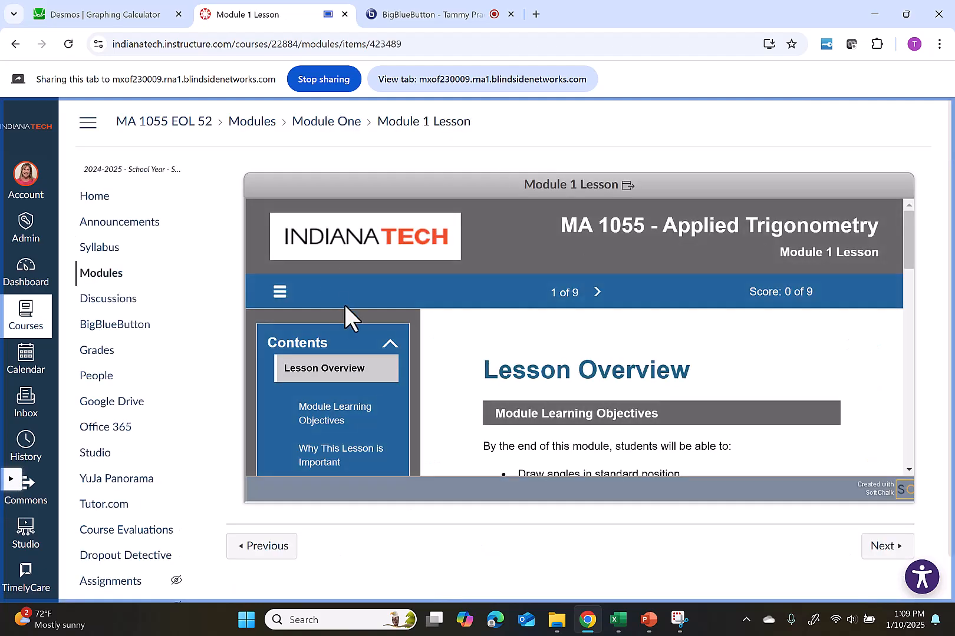
{"action": "left_click", "coordinate": [626, 191]}
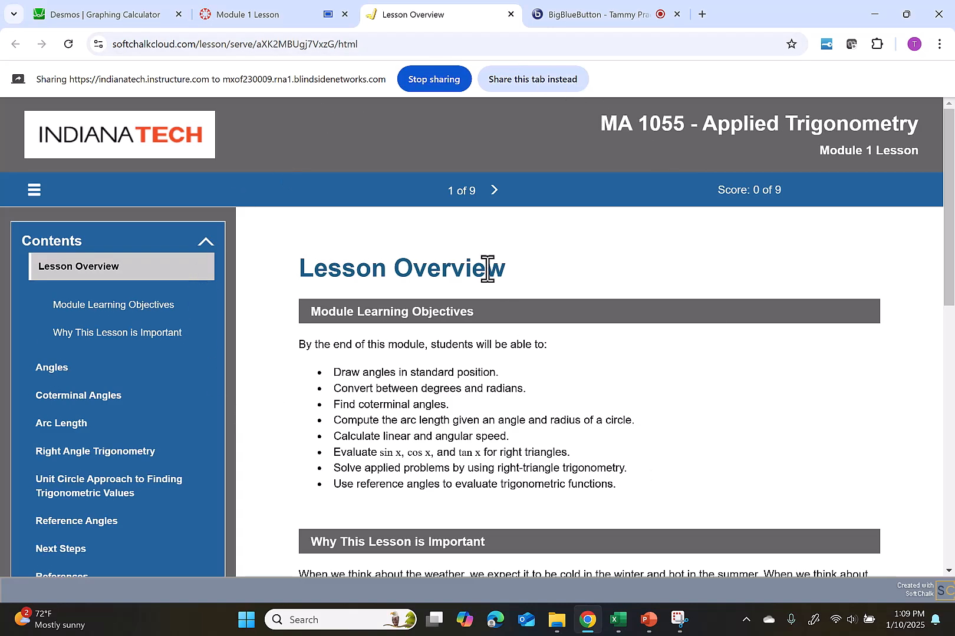
{"action": "left_click", "coordinate": [232, 13]}
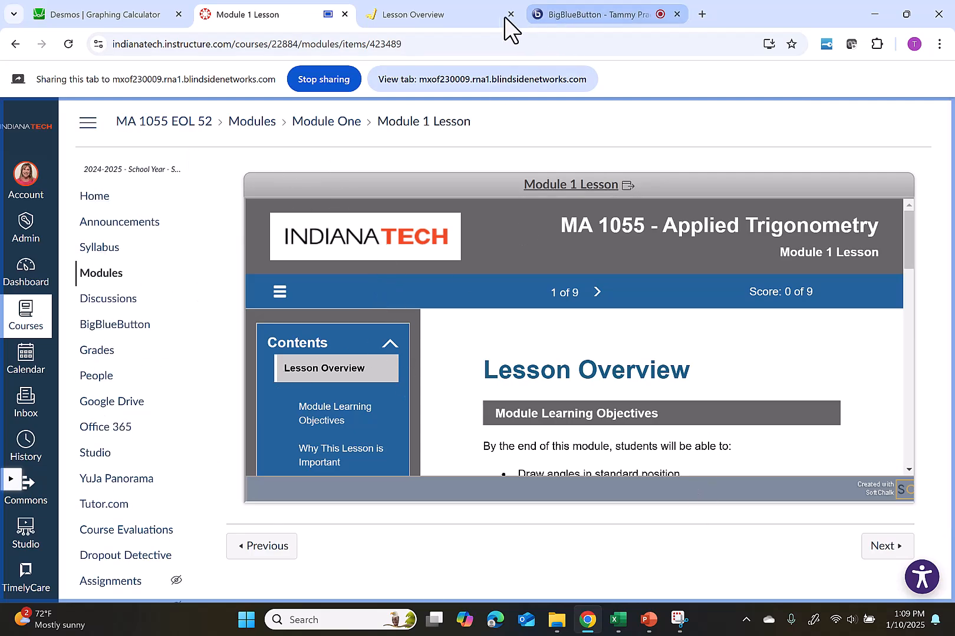
{"action": "left_click", "coordinate": [427, 4]}
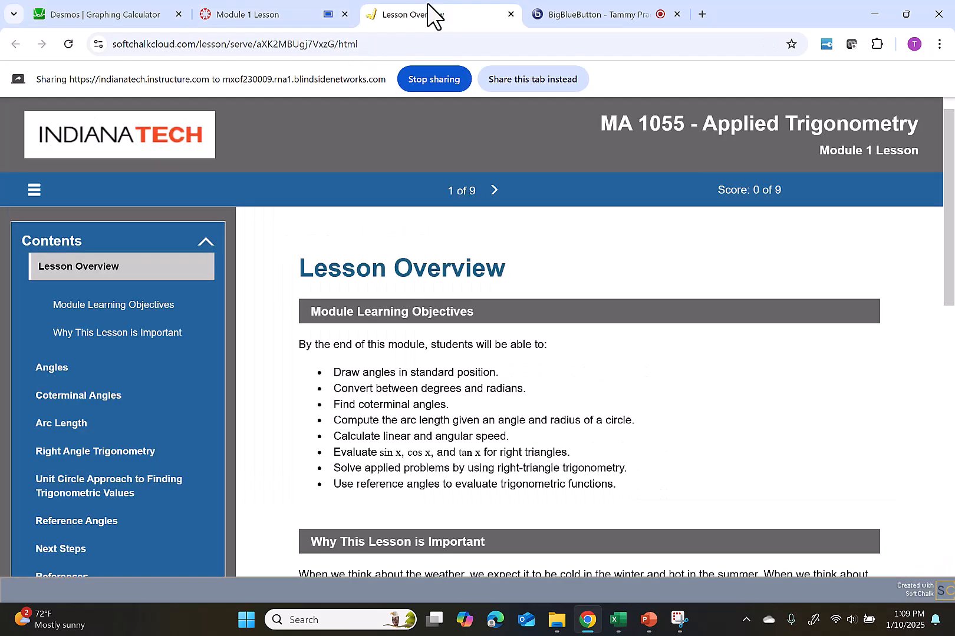
{"action": "left_click", "coordinate": [234, 23]}
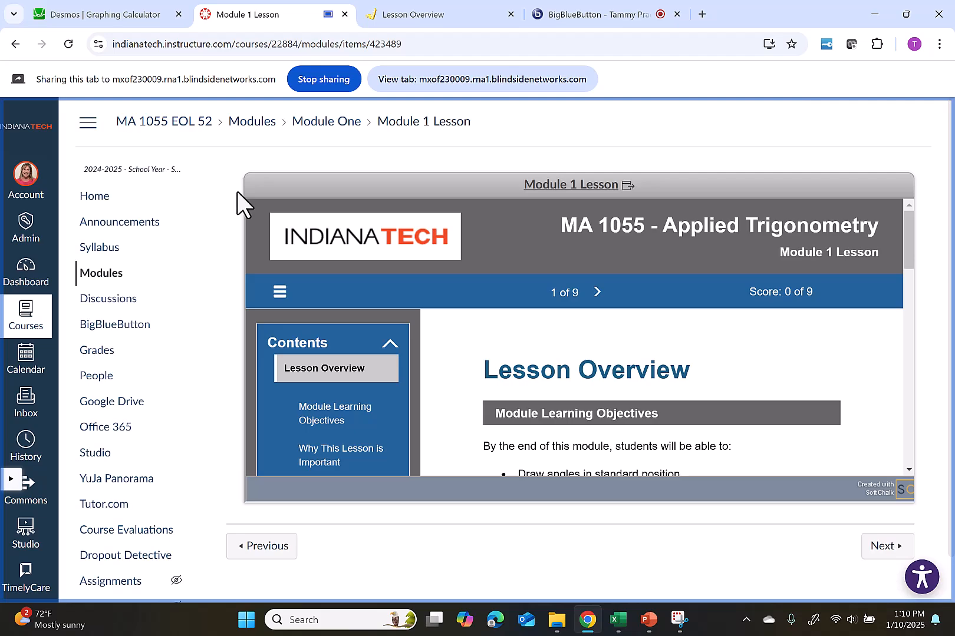
Stop sharing the course tab and bring up the entire-screen sharing choice in the conference
{"action": "left_click", "coordinate": [331, 86]}
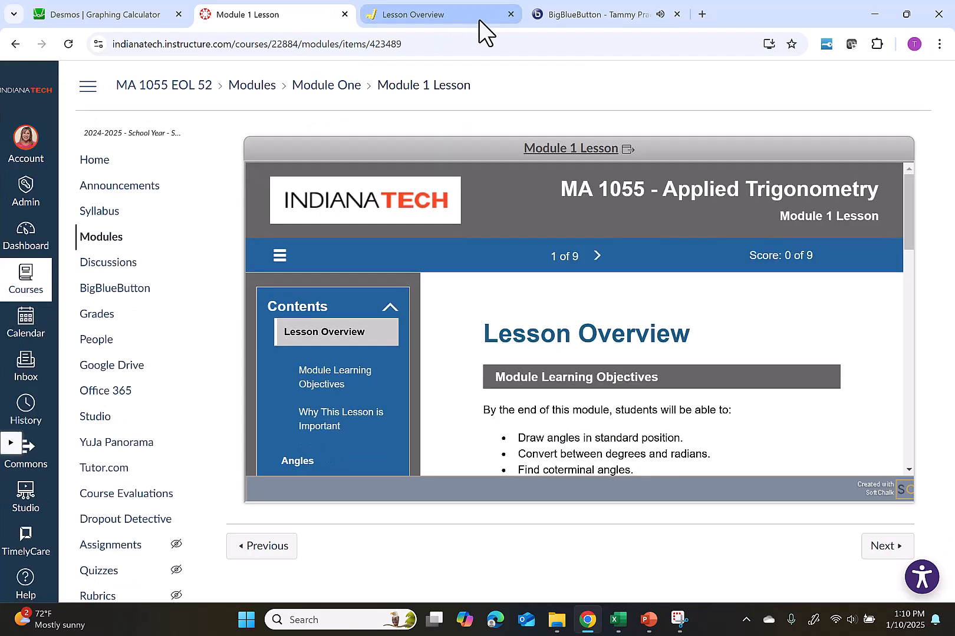
{"action": "left_click", "coordinate": [547, 12]}
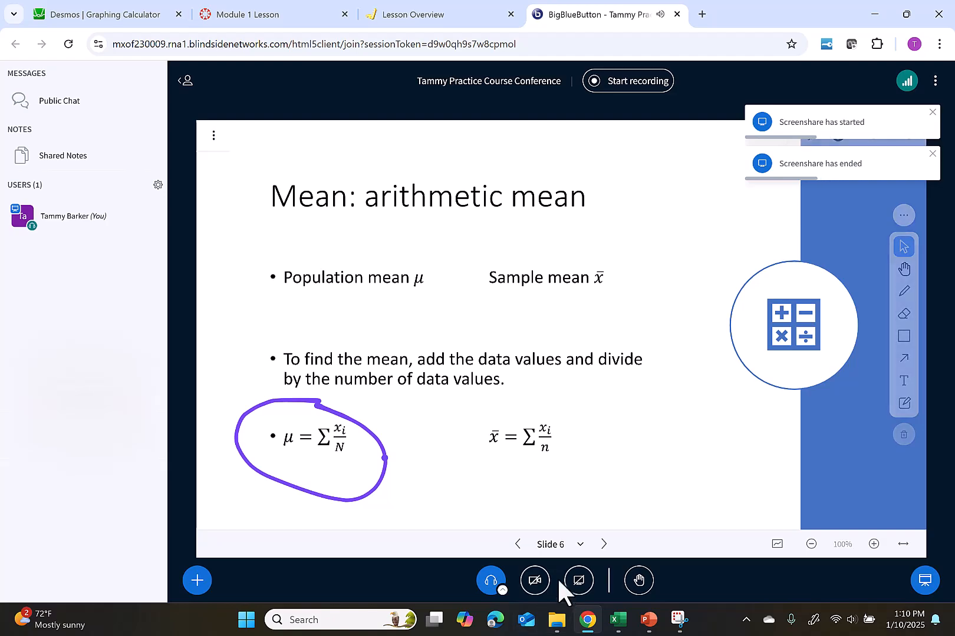
{"action": "left_click", "coordinate": [578, 581]}
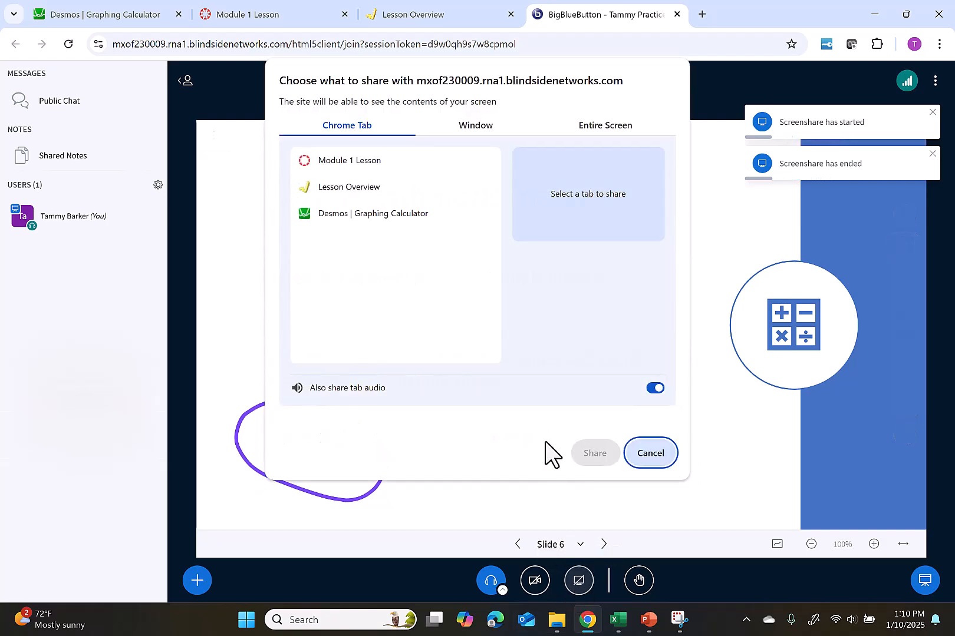
{"action": "left_click", "coordinate": [581, 132]}
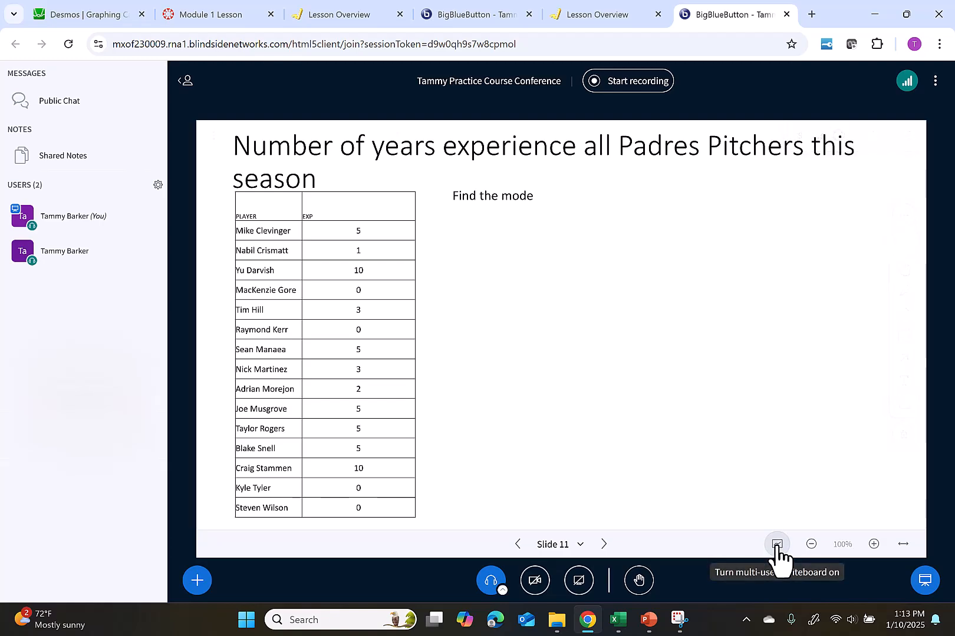
Turn on the multi-user whiteboard for slide 11 and handwrite "Hi" below "Find the mode" from the second participant's session
{"action": "left_click", "coordinate": [776, 545]}
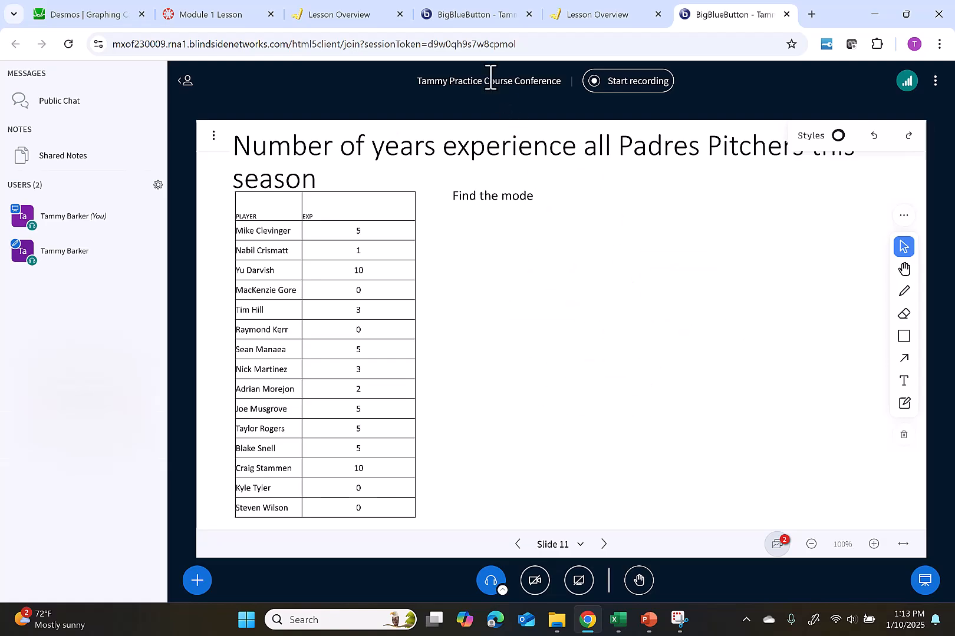
{"action": "left_click", "coordinate": [479, 15]}
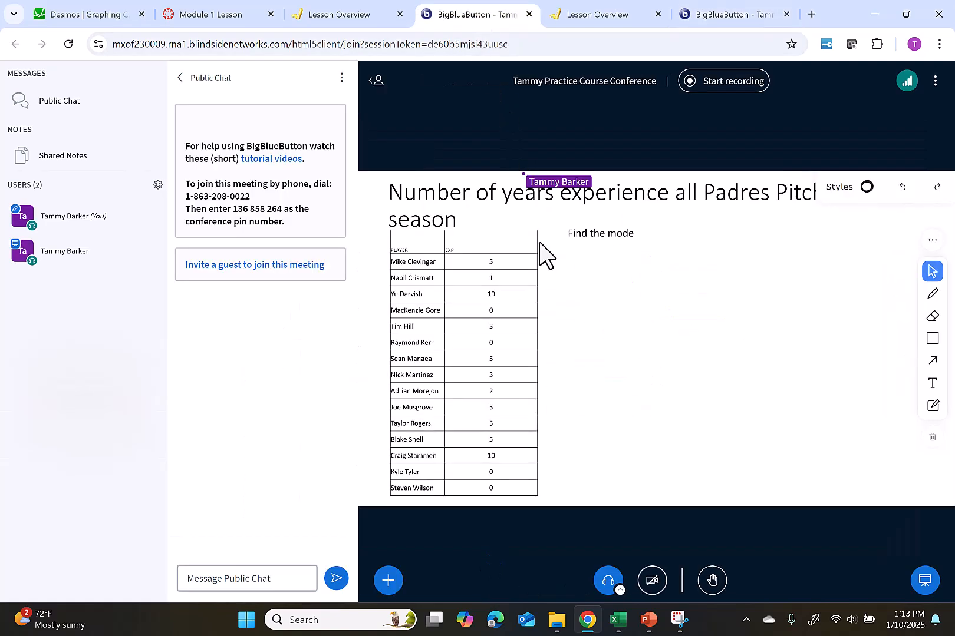
{"action": "left_click", "coordinate": [932, 293]}
{"action": "left_click_drag", "start_coordinate": [594, 316], "coordinate": [611, 359]}
{"action": "mouse_move", "coordinate": [631, 316]}
{"action": "left_mouse_down"}
{"action": "mouse_move", "coordinate": [638, 354]}
{"action": "mouse_move", "coordinate": [654, 340]}
{"action": "mouse_move", "coordinate": [669, 352]}
{"action": "left_mouse_up"}
{"action": "left_click", "coordinate": [663, 307]}
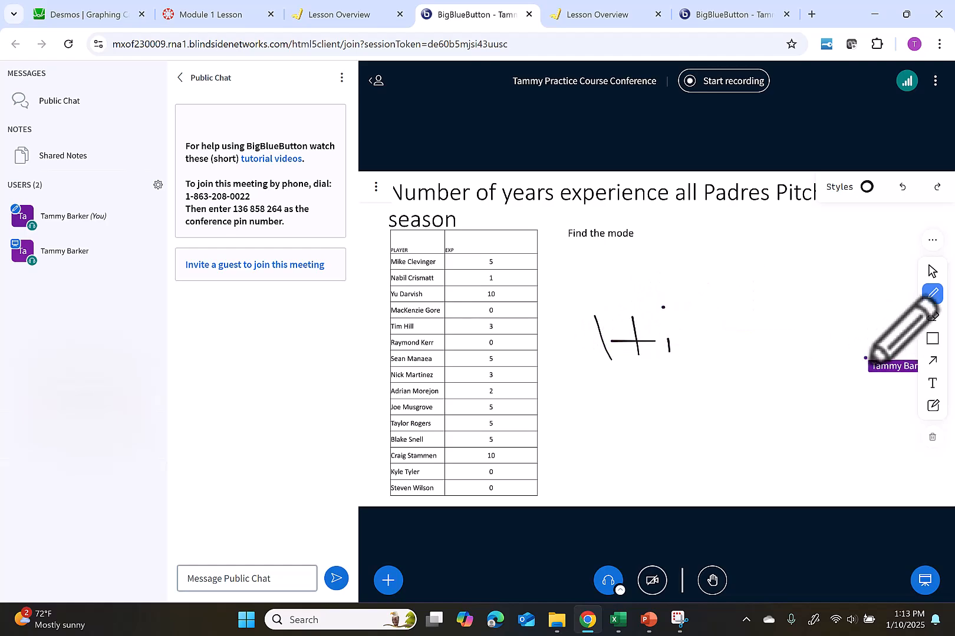
Add a yellow sticky note reading "x=2" in the lower-right area of the slide as the second participant
{"action": "left_click", "coordinate": [932, 405]}
{"action": "left_click", "coordinate": [825, 449]}
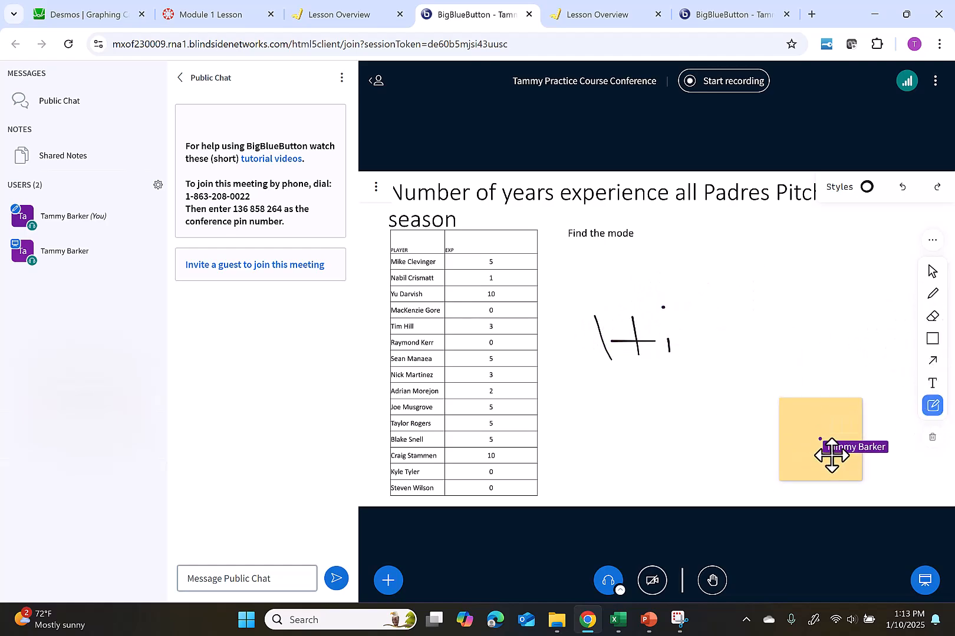
{"action": "type", "text": "x=2"}
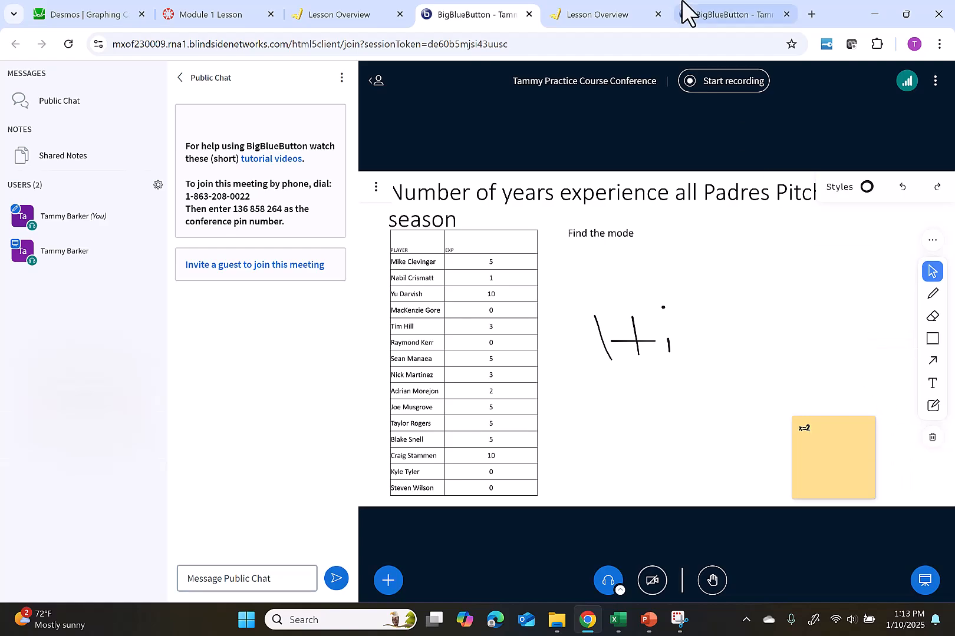
Return to the presenter's conference session and turn off the multi-user whiteboard
{"action": "left_click", "coordinate": [692, 15]}
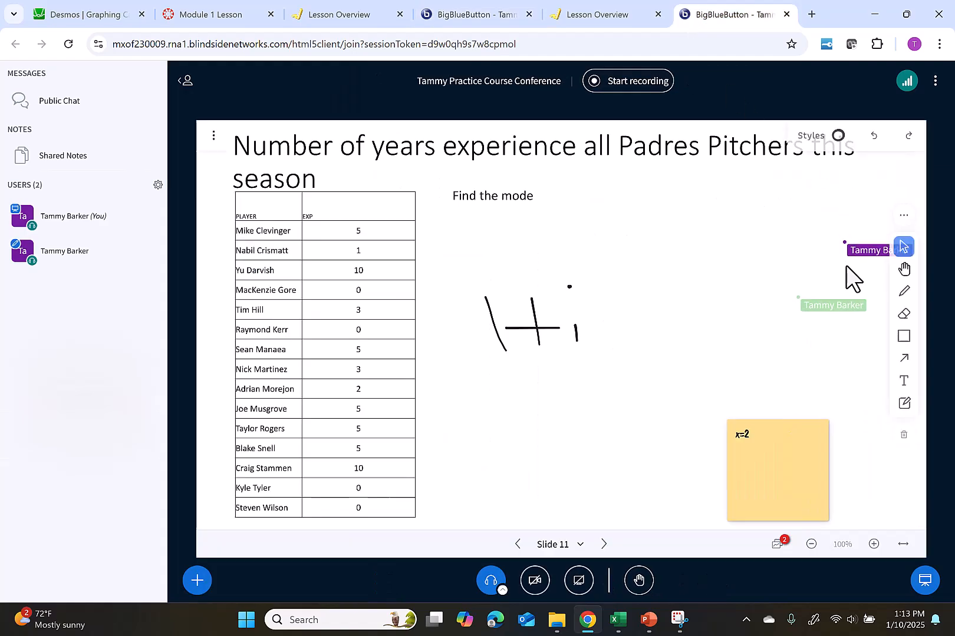
{"action": "left_click", "coordinate": [778, 553]}
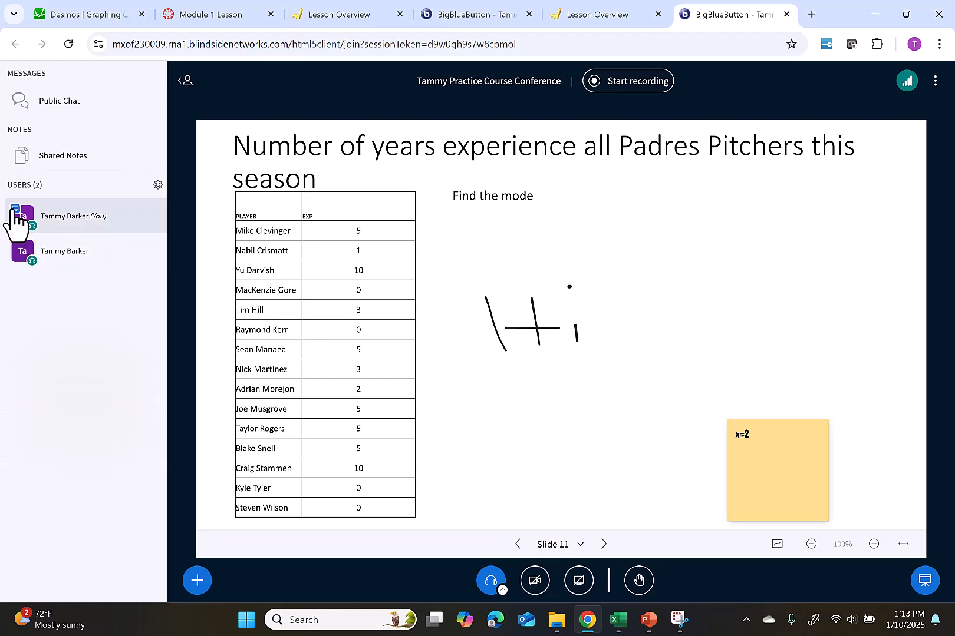
Make the second participant the presenter, and check the presenter tools in that participant's session before returning to the original one
{"action": "left_click", "coordinate": [32, 249]}
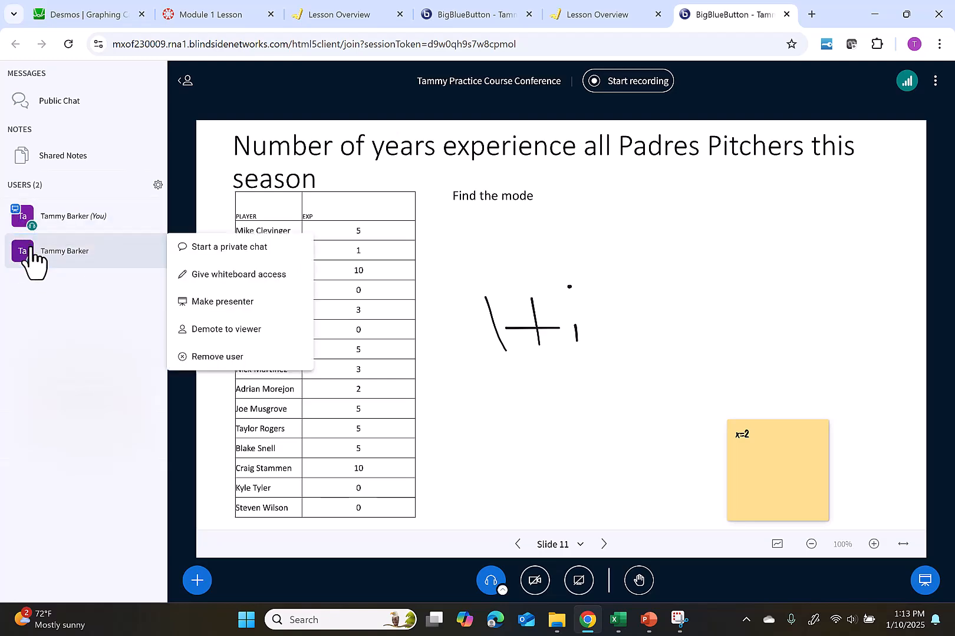
{"action": "left_click", "coordinate": [233, 301]}
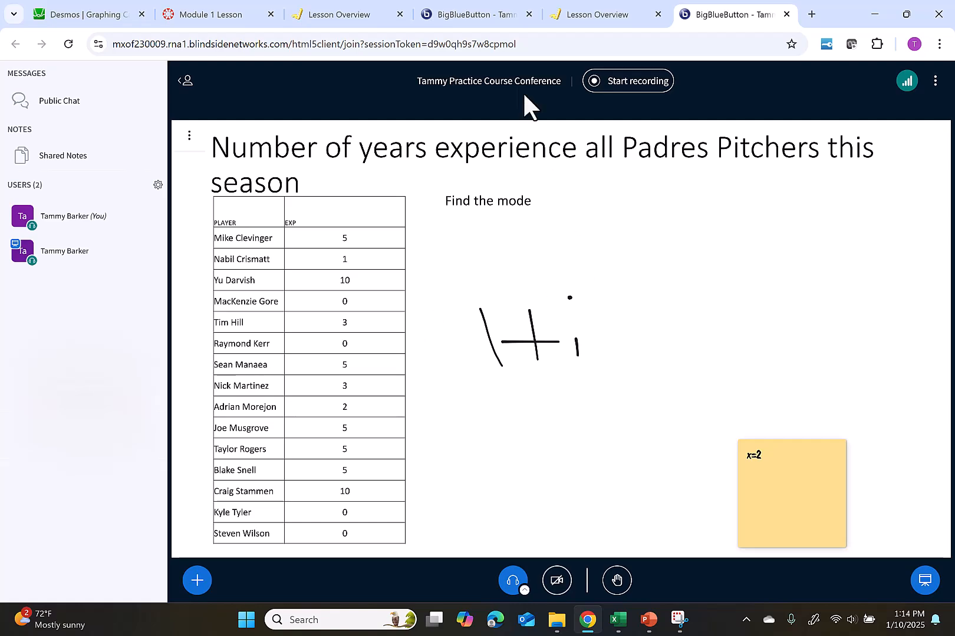
{"action": "left_click", "coordinate": [477, 18]}
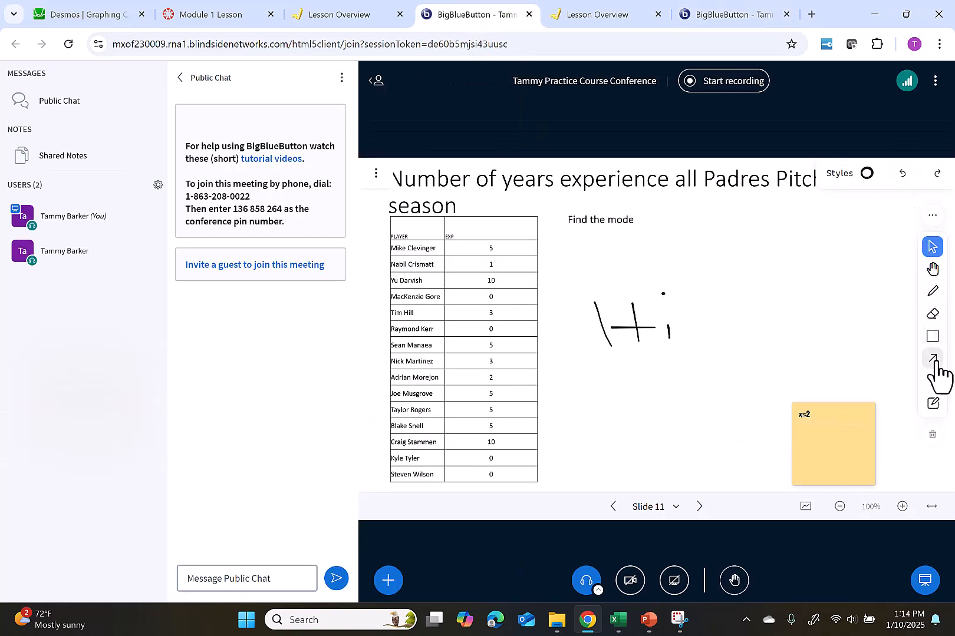
{"action": "left_click", "coordinate": [749, 21]}
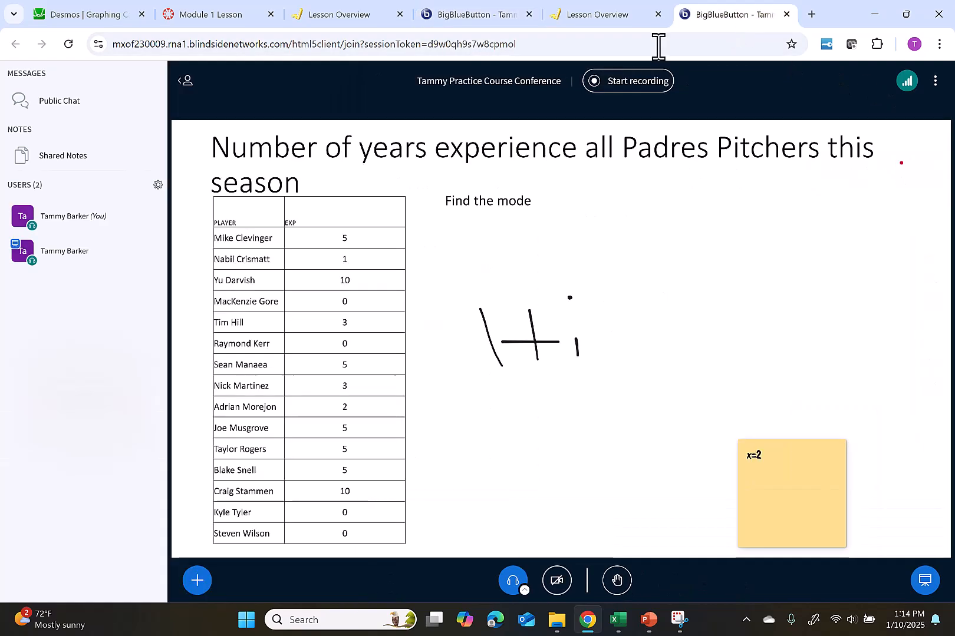
Take the presenter role back in the original session
{"action": "left_click", "coordinate": [62, 223]}
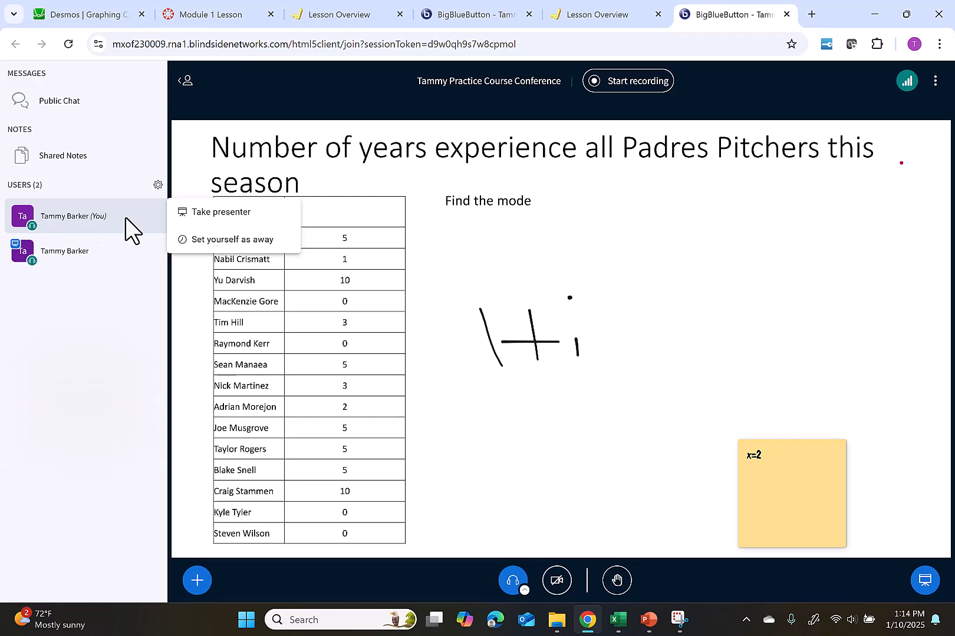
{"action": "left_click", "coordinate": [233, 217]}
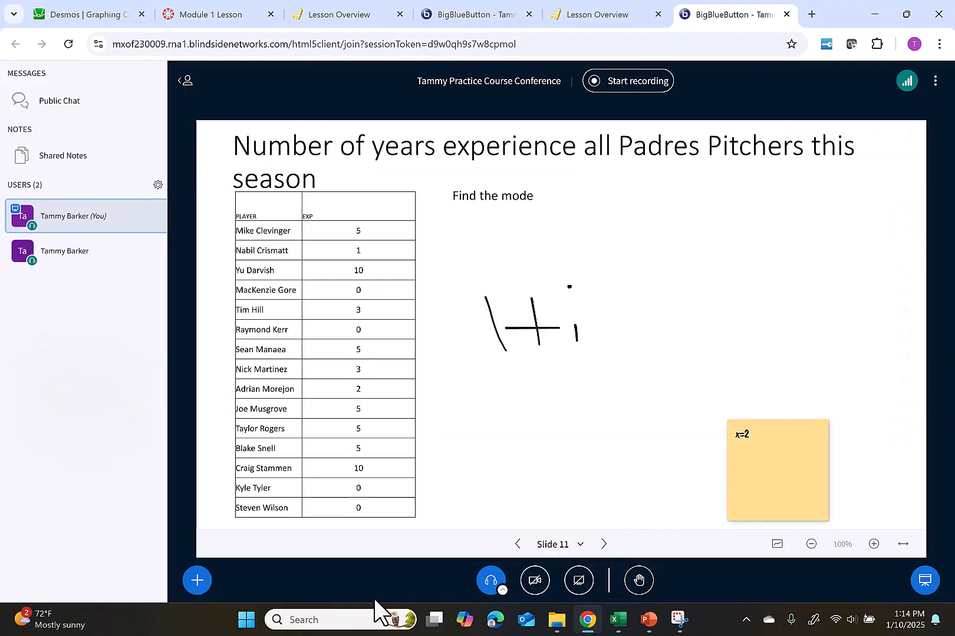
Share the YouTube video "Using the Normal Distribution Desmos Steps" as an external video in the conference
{"action": "left_click", "coordinate": [197, 581]}
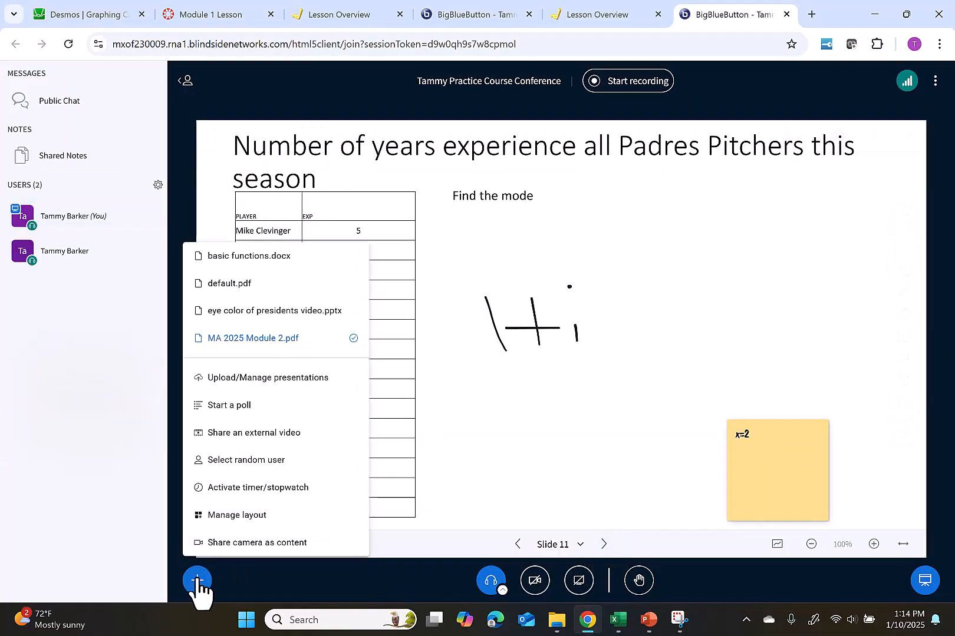
{"action": "left_click", "coordinate": [282, 443]}
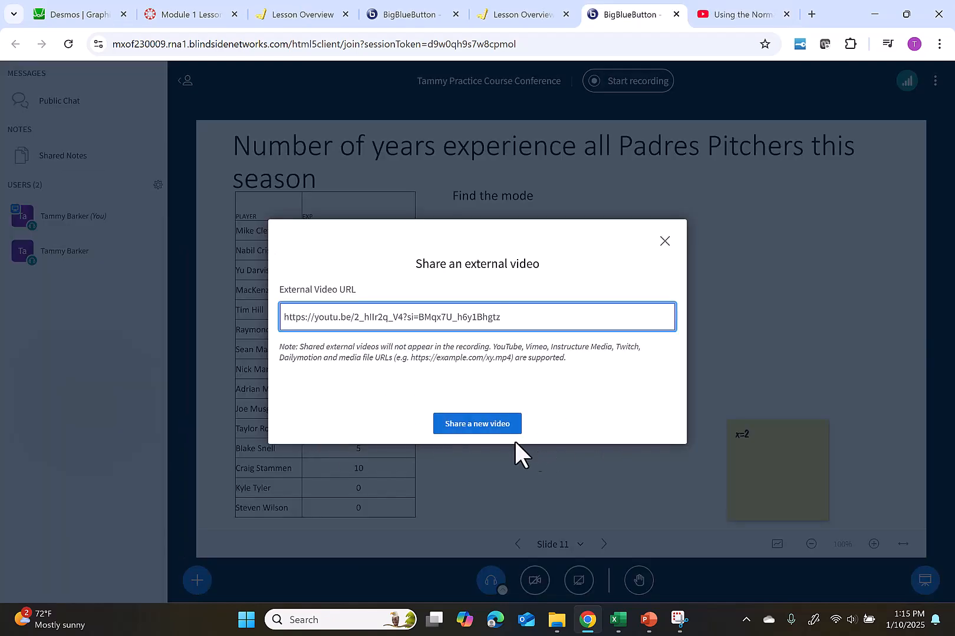
{"action": "left_click", "coordinate": [501, 424]}
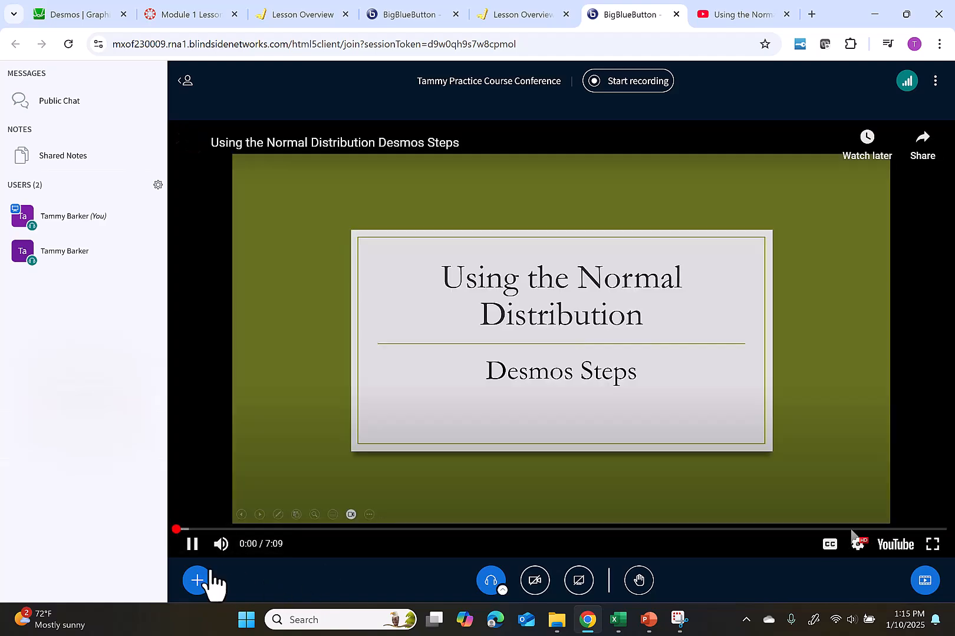
Pause the shared external video and stop sharing it to return to the slide
{"action": "left_click", "coordinate": [199, 553]}
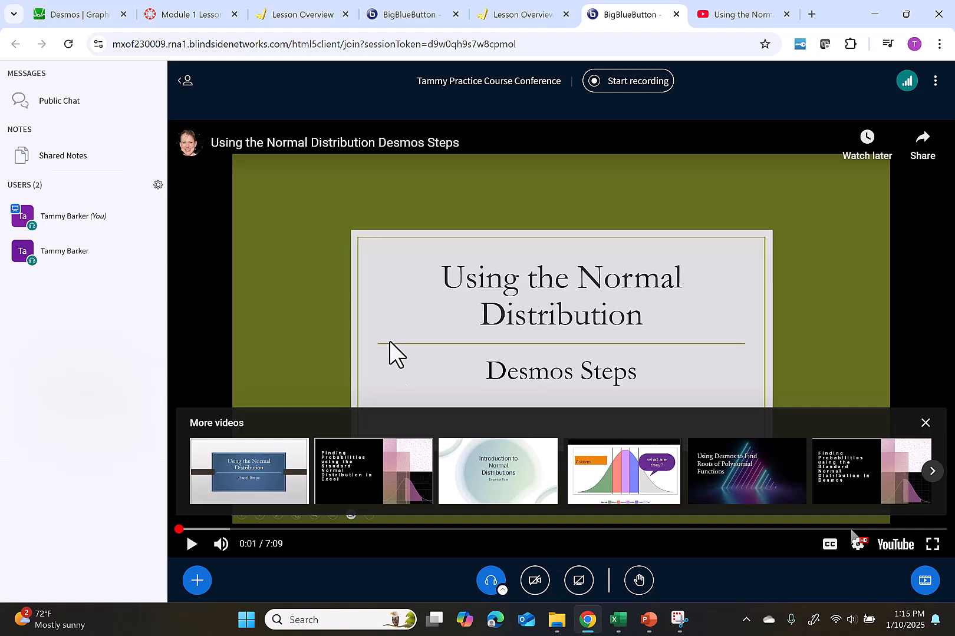
{"action": "left_click", "coordinate": [209, 589]}
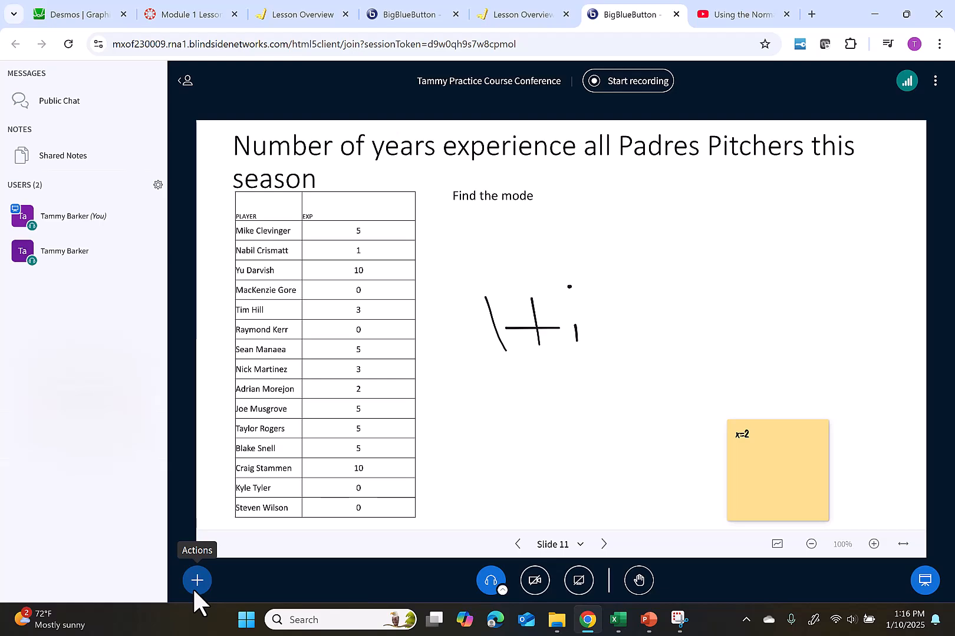
Share the "Using the Normal Distribution Desmos Steps" YouTube tab with its audio and show the video in full screen
{"action": "left_click", "coordinate": [574, 582]}
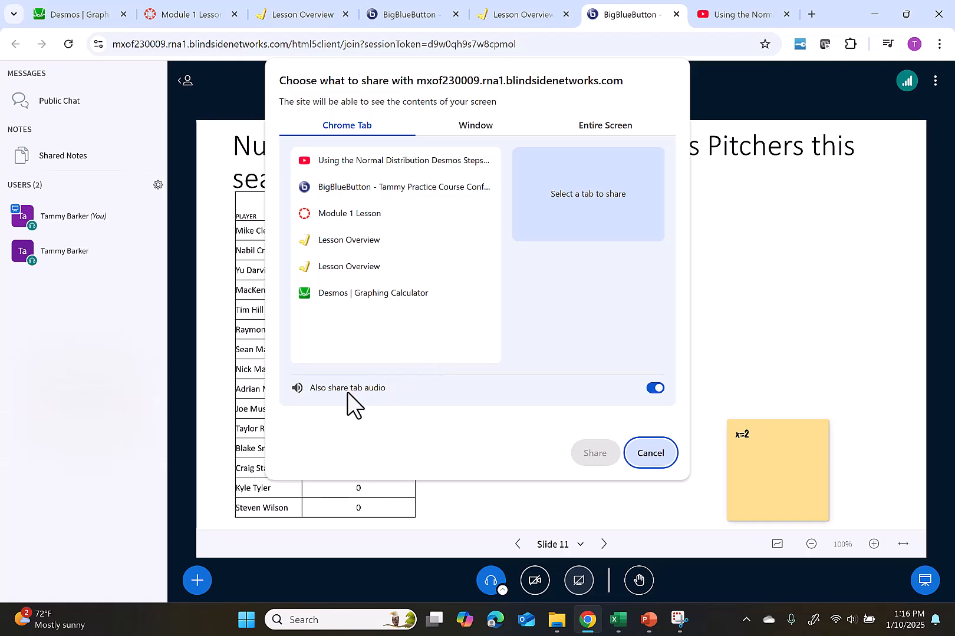
{"action": "left_click", "coordinate": [364, 171]}
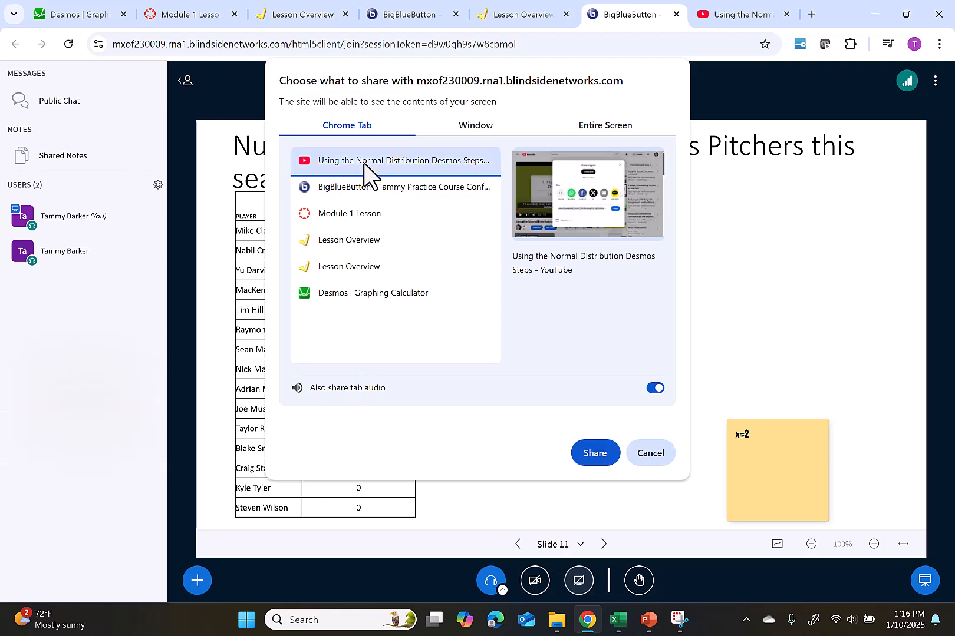
{"action": "left_click", "coordinate": [595, 452]}
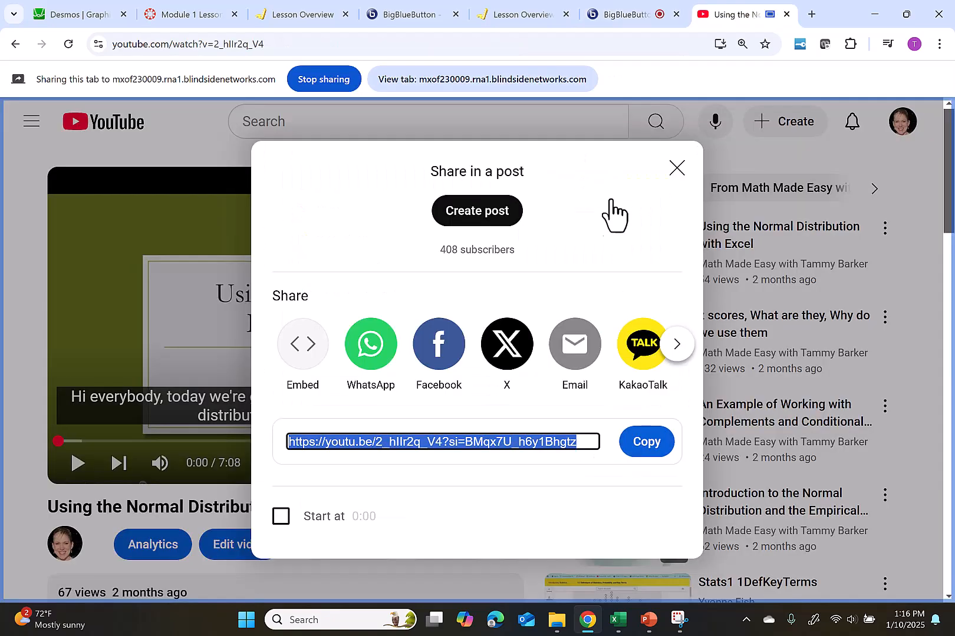
{"action": "left_click", "coordinate": [86, 501]}
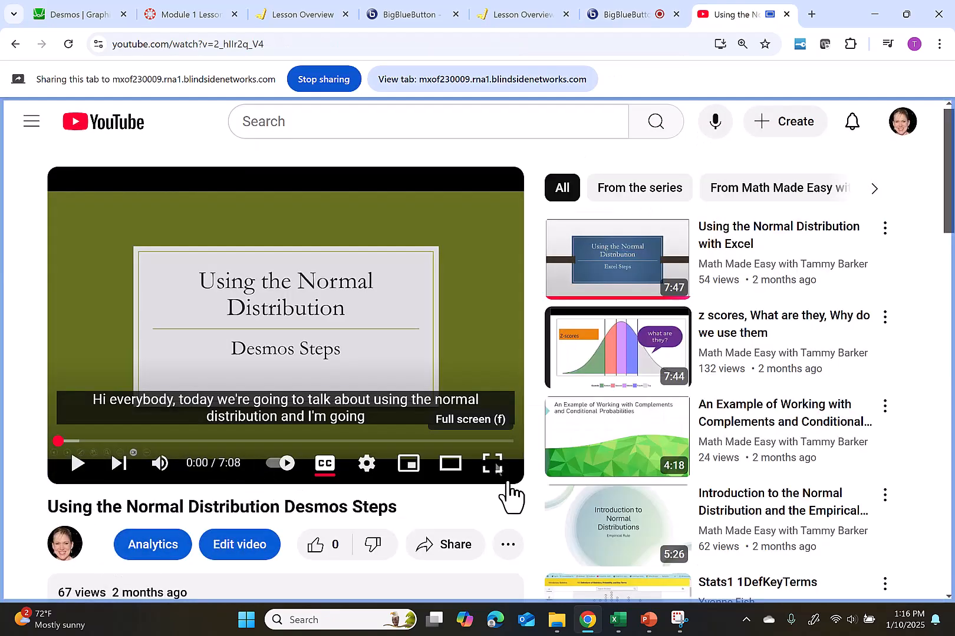
{"action": "left_click", "coordinate": [492, 464]}
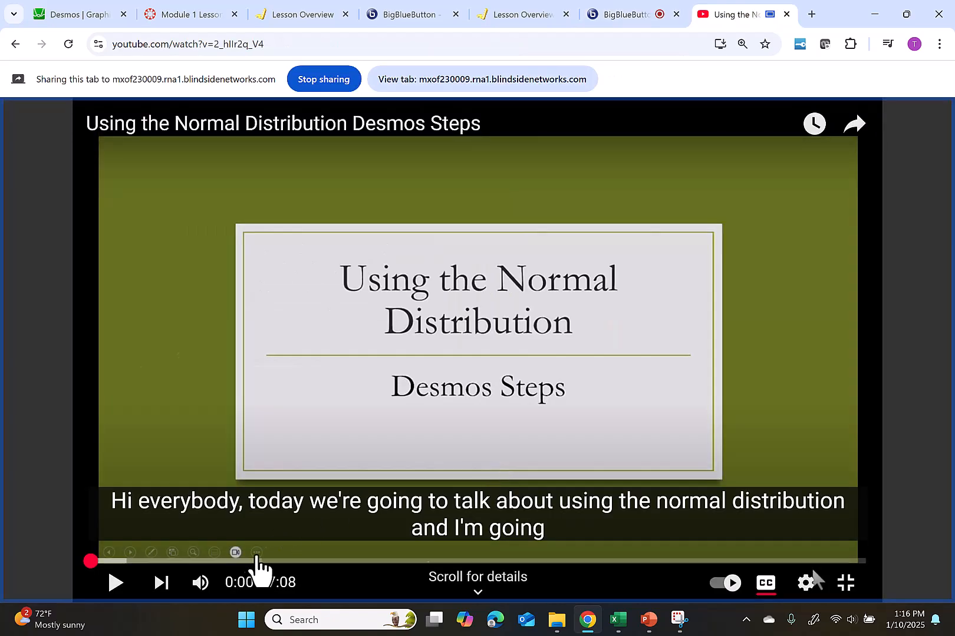